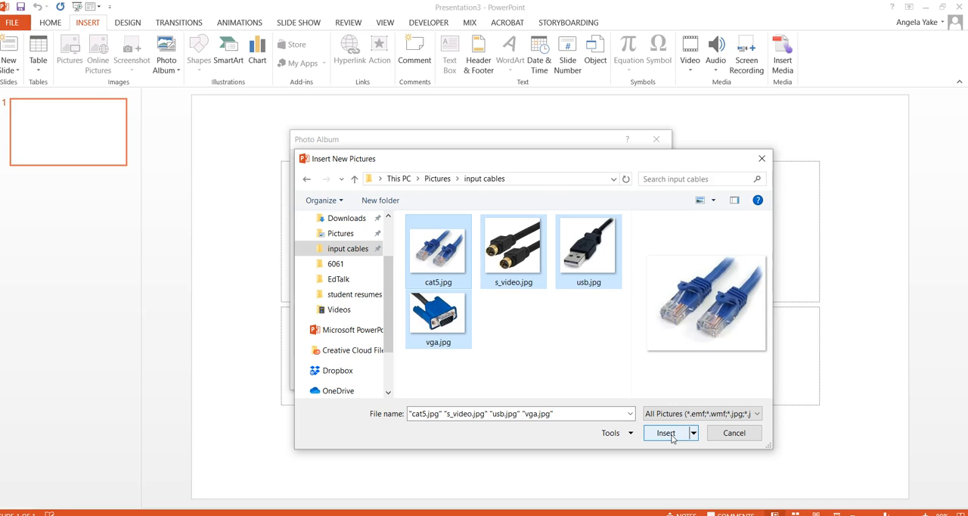
- Add the cat5, s_video, usb and vga pictures to the photo album and tick all four in its picture list
{"action": "left_click", "coordinate": [666, 432]}
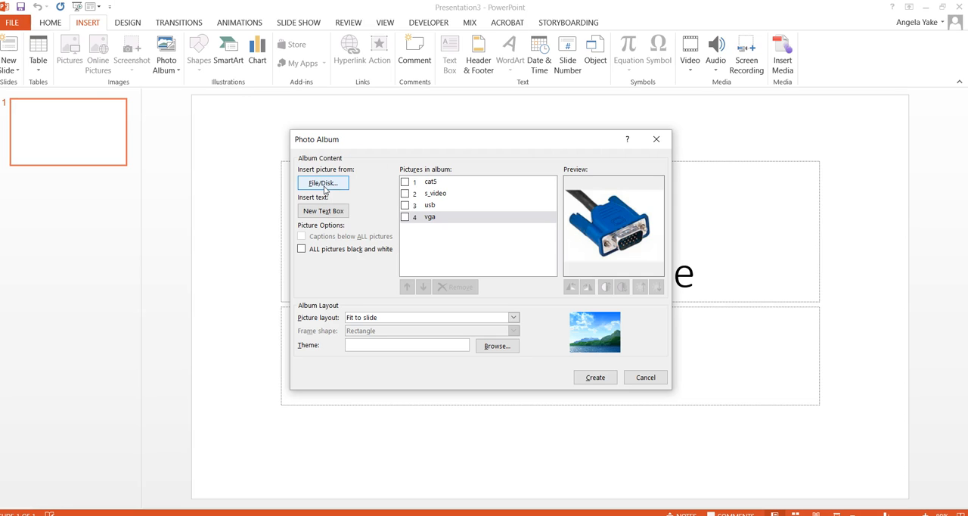
{"action": "left_click", "coordinate": [404, 182]}
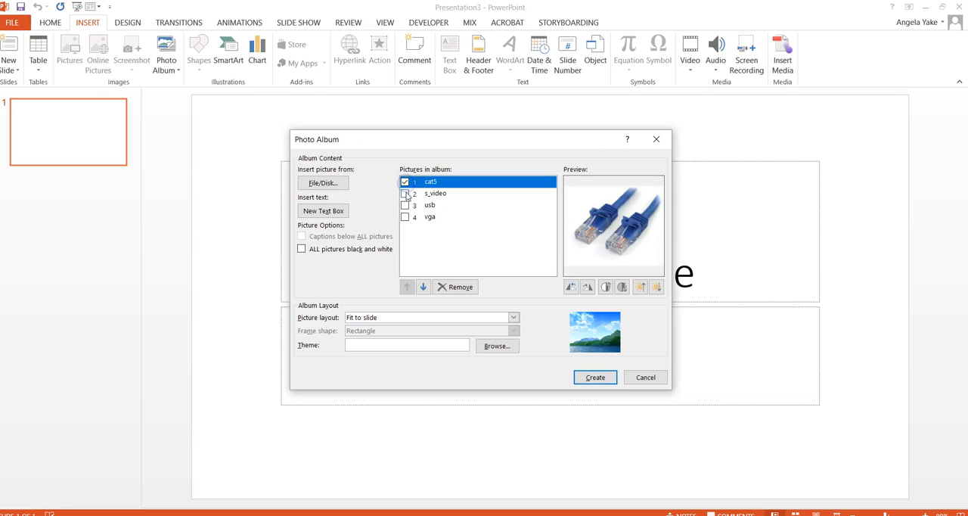
{"action": "left_click", "coordinate": [405, 193]}
{"action": "left_click", "coordinate": [405, 205]}
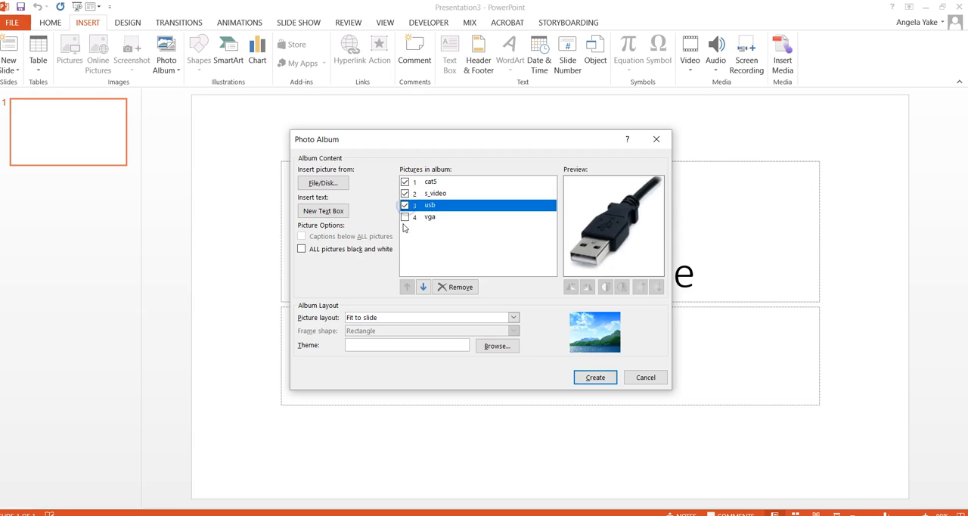
{"action": "left_click", "coordinate": [404, 217]}
- Leave only cat5 ticked in the album list, try rotating it clockwise, and rotate it back counterclockwise
{"action": "left_click", "coordinate": [404, 217]}
{"action": "left_click", "coordinate": [405, 194]}
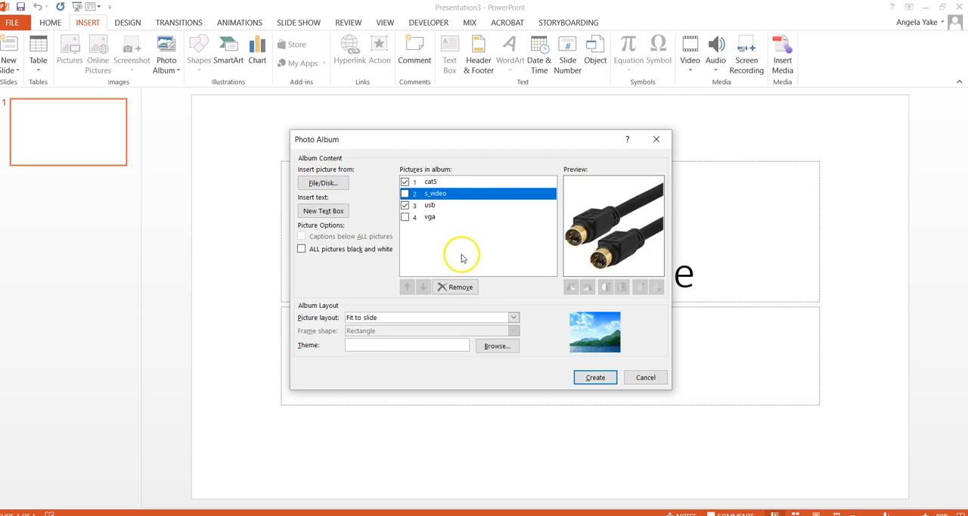
{"action": "left_click", "coordinate": [404, 205]}
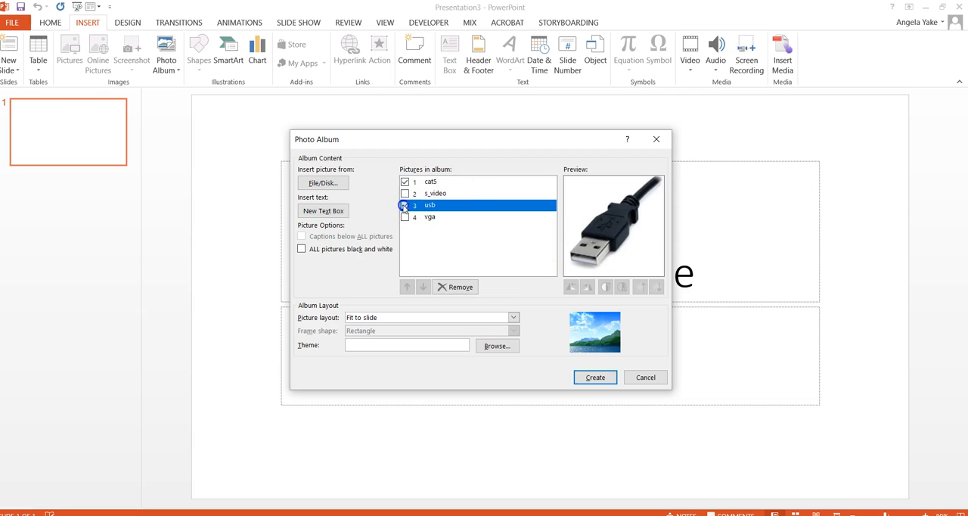
{"action": "left_click", "coordinate": [443, 185]}
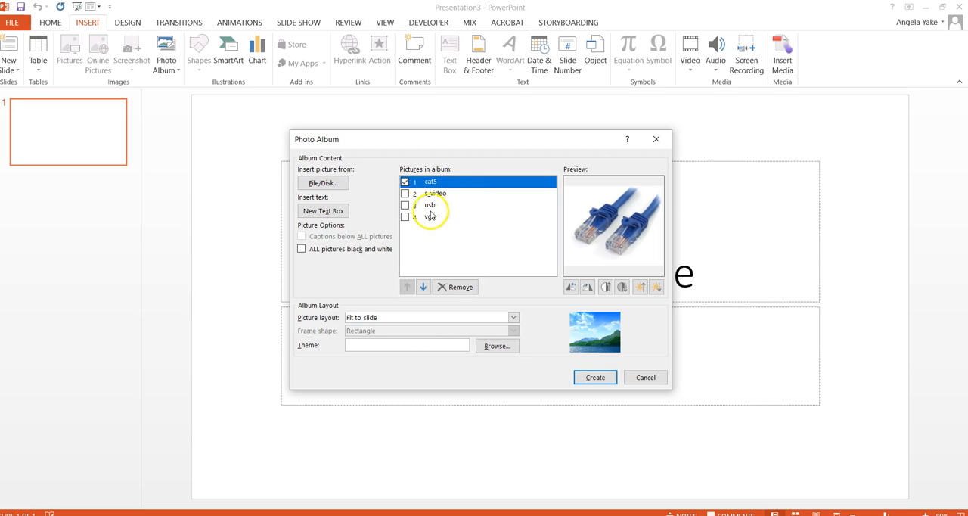
{"action": "left_click", "coordinate": [587, 288]}
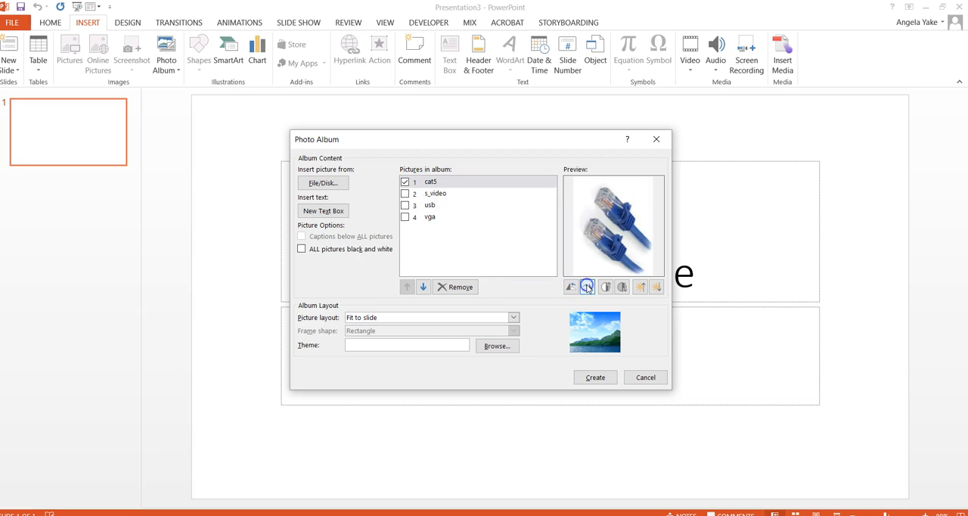
{"action": "left_click", "coordinate": [570, 288]}
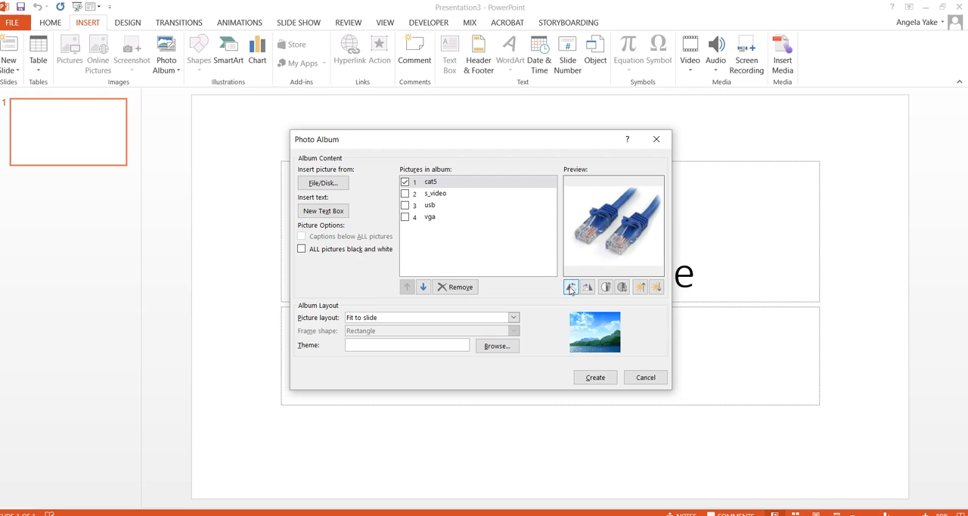
- Tick s_video, usb and vga alongside cat5 and create the photo album with the Fit to slide layout
{"action": "left_click", "coordinate": [406, 194]}
{"action": "left_click", "coordinate": [405, 194]}
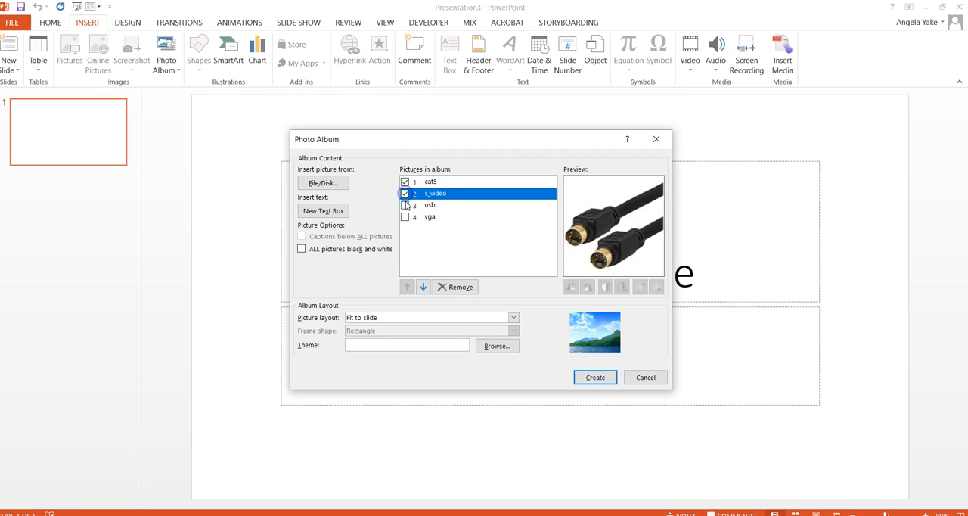
{"action": "left_click", "coordinate": [404, 205]}
{"action": "left_click", "coordinate": [405, 217]}
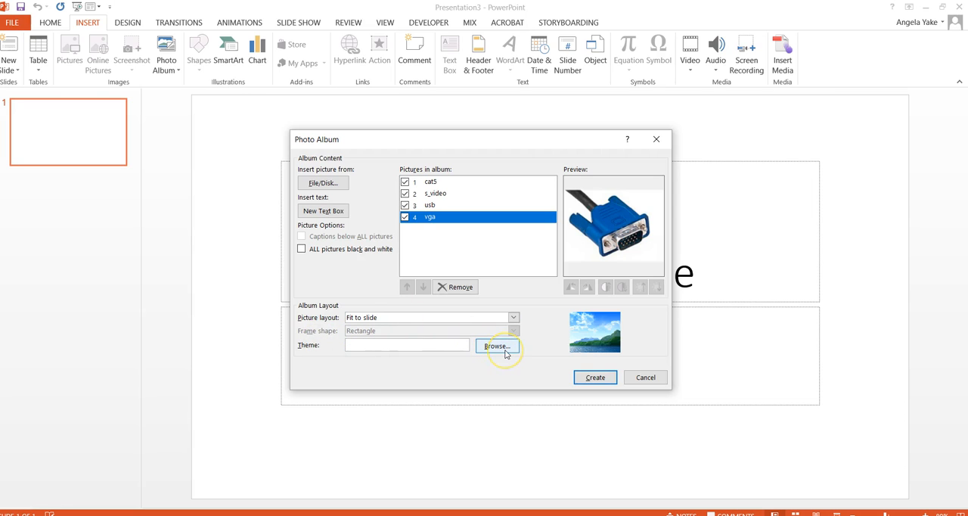
{"action": "left_click", "coordinate": [596, 377]}
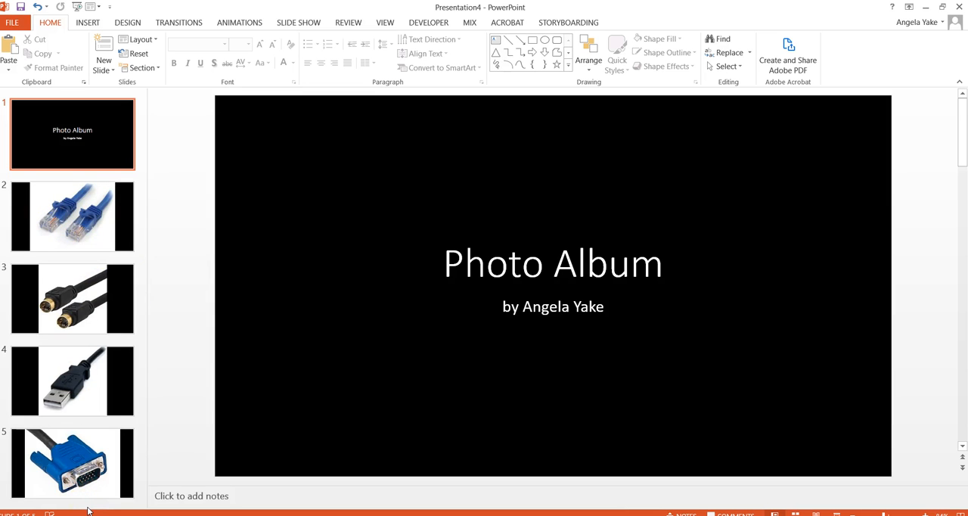
- Apply the plain white theme to the photo album presentation in place of the black one
{"action": "left_click", "coordinate": [91, 242]}
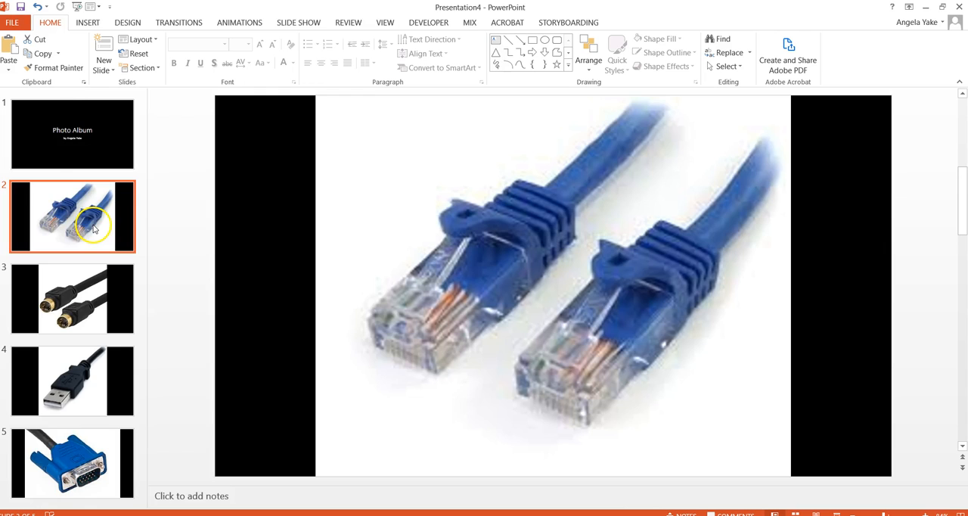
{"action": "left_click", "coordinate": [24, 141]}
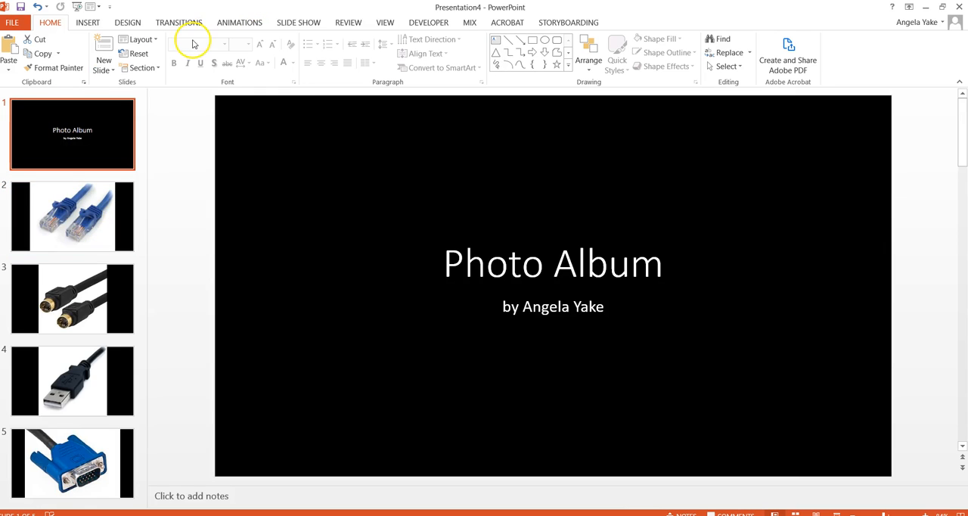
{"action": "left_click", "coordinate": [133, 21]}
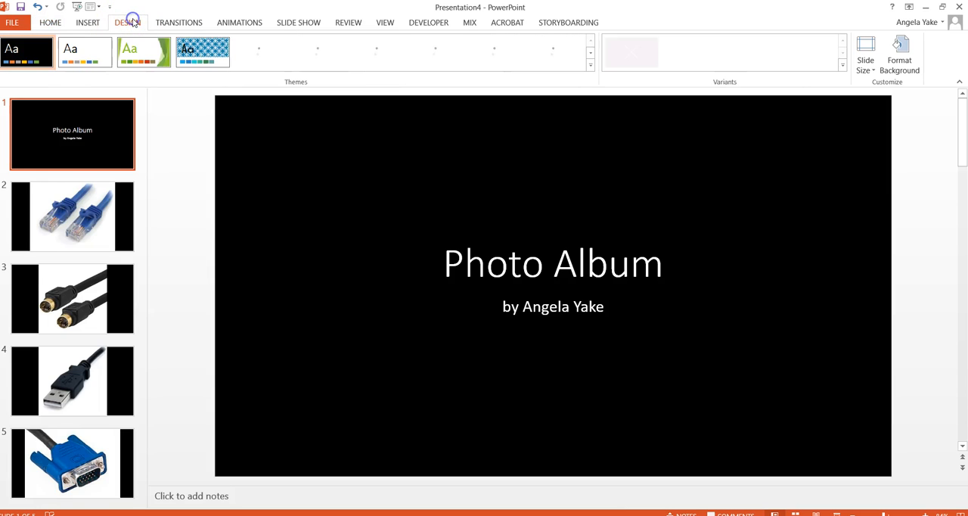
{"action": "left_click", "coordinate": [78, 60]}
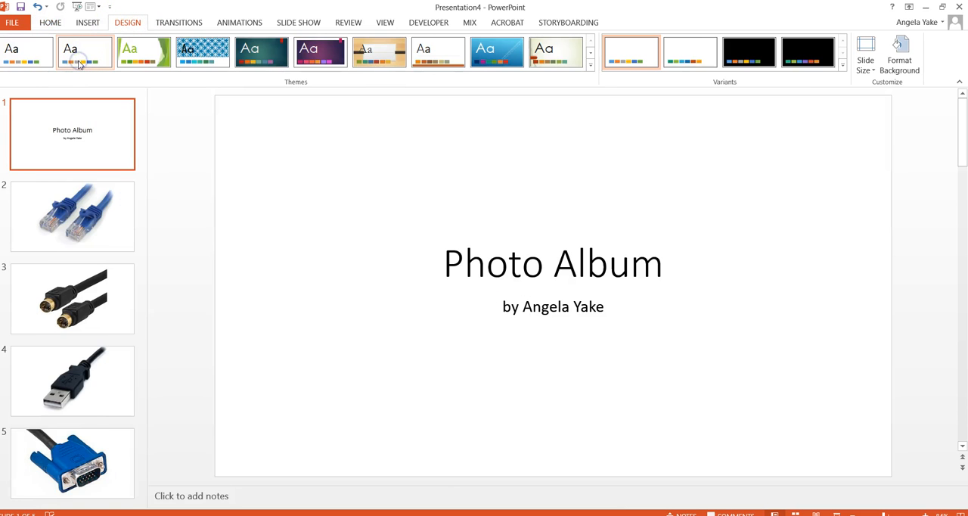
- Review the picture slides 2 to 5 with the new theme, going forward and back to slide 2
{"action": "left_click", "coordinate": [90, 194]}
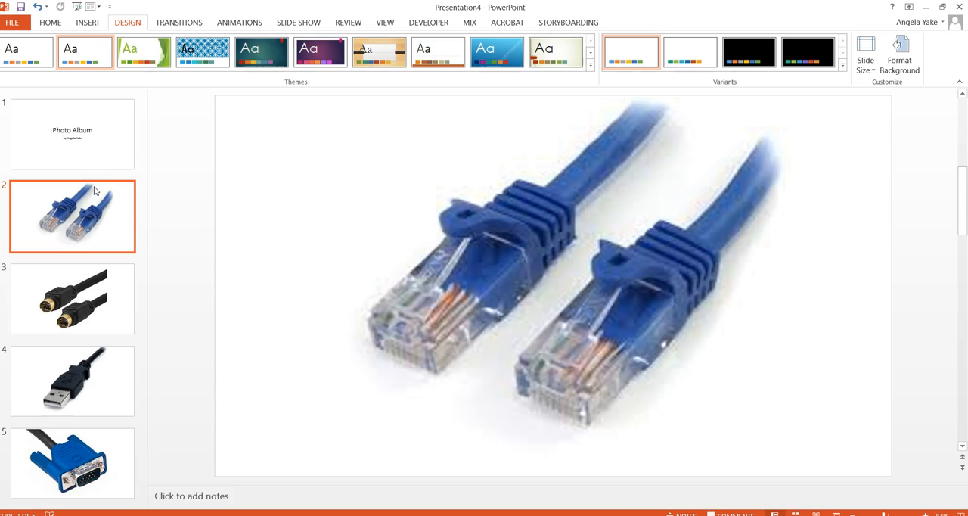
{"action": "left_click", "coordinate": [80, 265]}
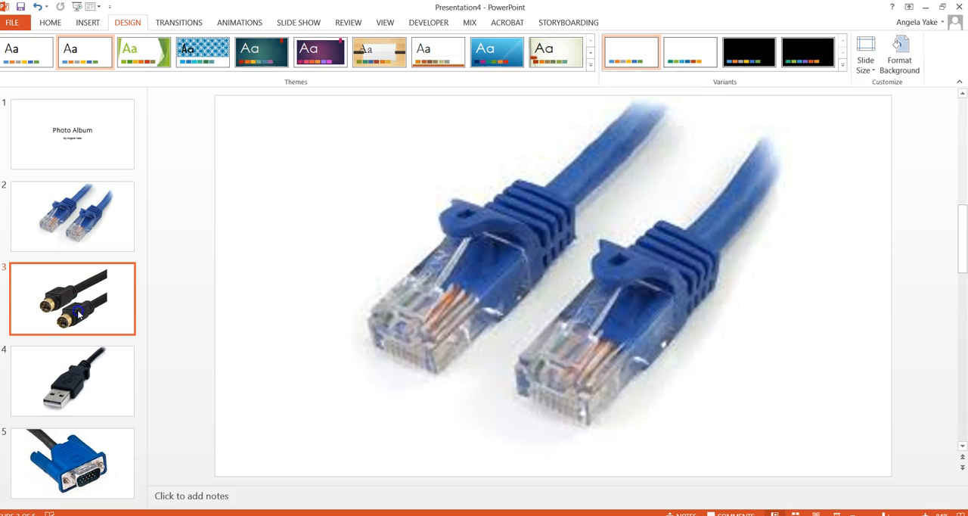
{"action": "left_click", "coordinate": [86, 379]}
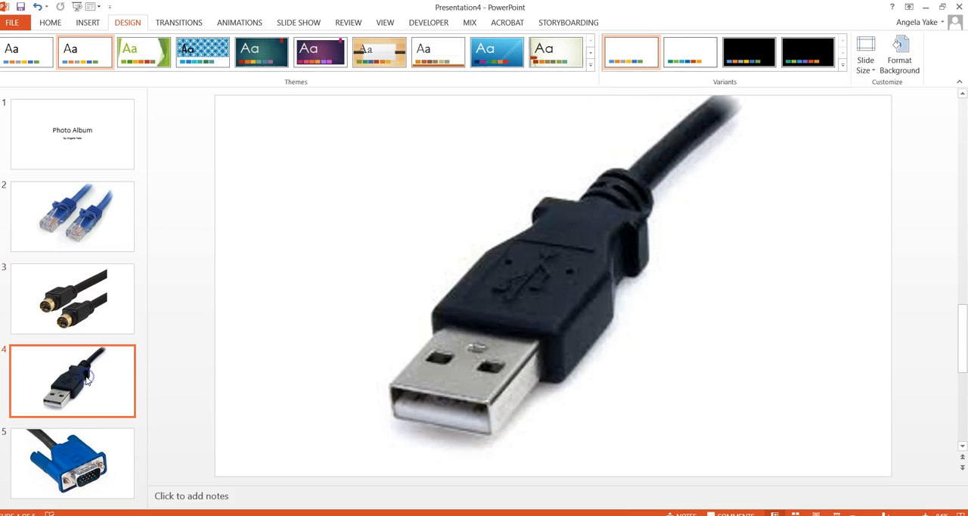
{"action": "left_click", "coordinate": [72, 455]}
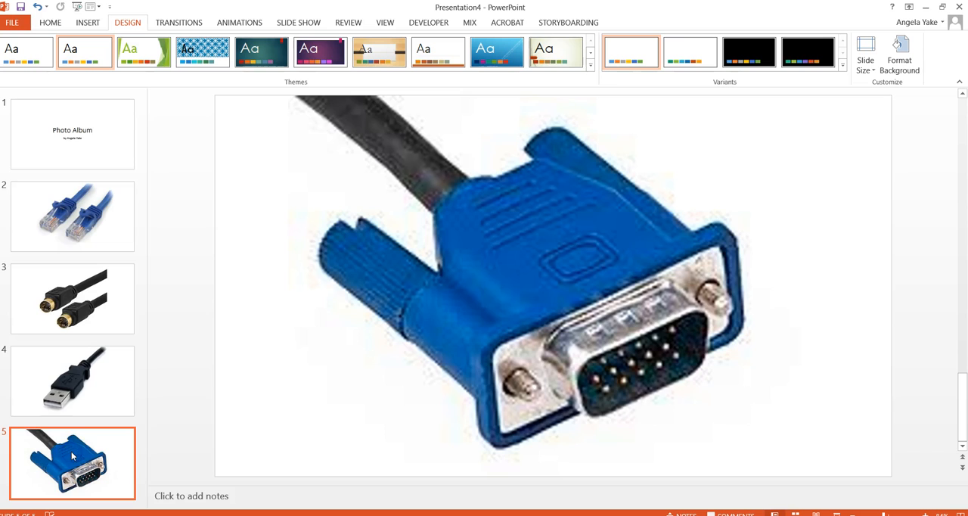
{"action": "left_click", "coordinate": [96, 378]}
{"action": "left_click", "coordinate": [91, 292]}
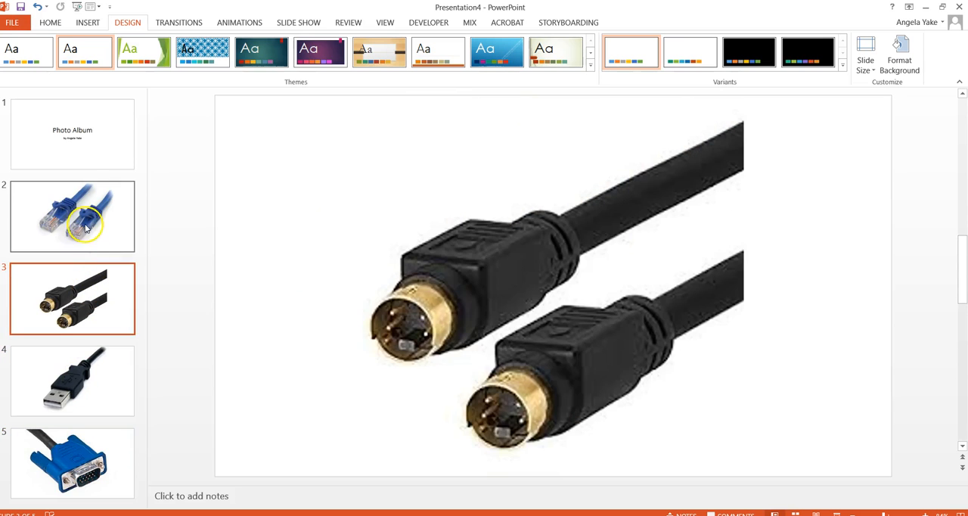
{"action": "left_click", "coordinate": [85, 227]}
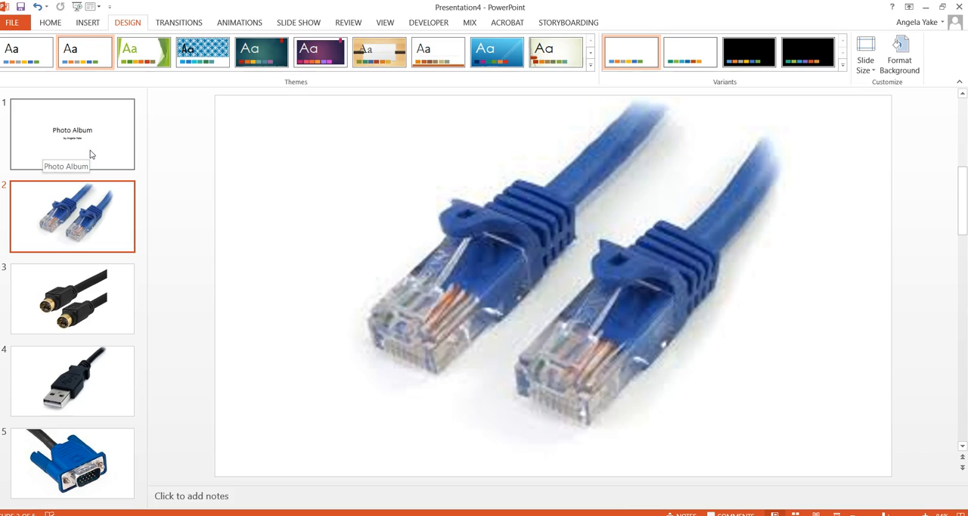
- Replace the title on slide 1 with "Input Cable"
{"action": "left_click", "coordinate": [87, 125]}
{"action": "left_click", "coordinate": [571, 266]}
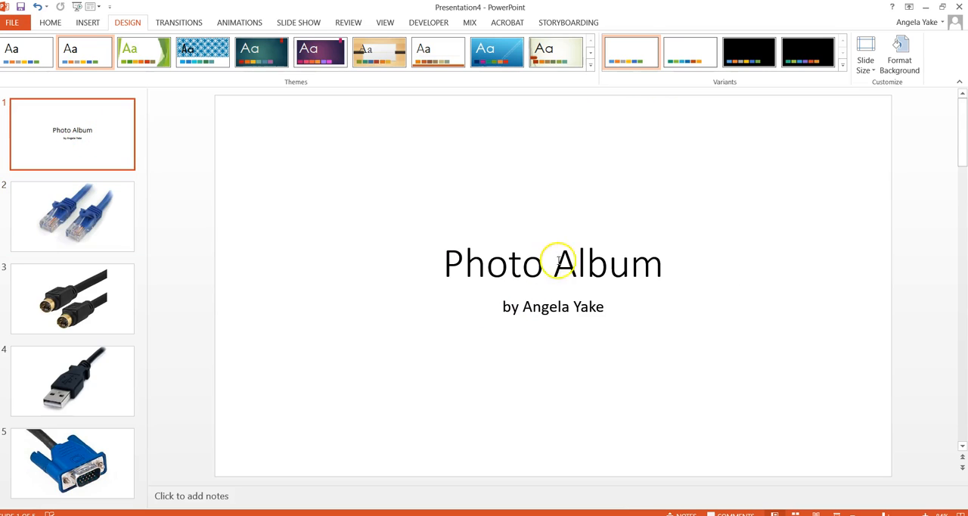
{"action": "triple_click", "coordinate": [571, 267]}
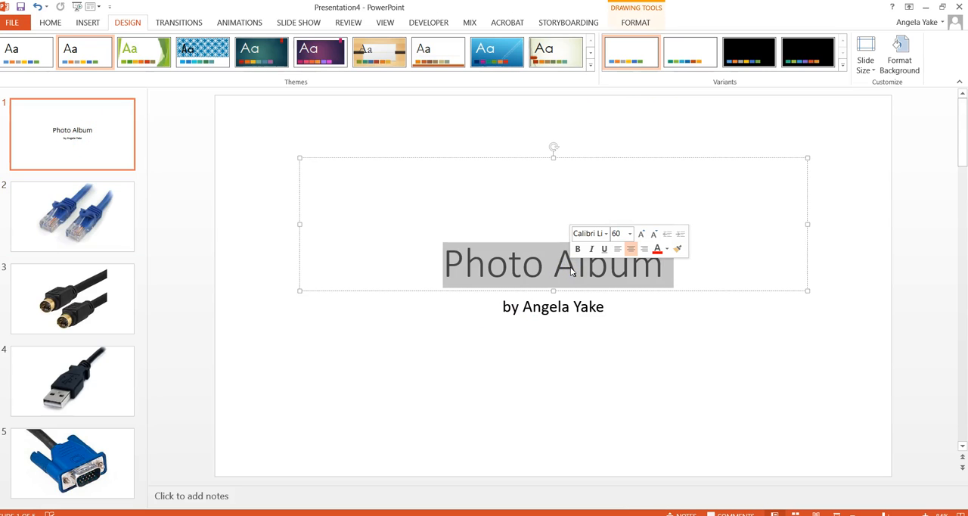
{"action": "key", "text": "BackSpace"}
{"action": "type", "text": "In"}
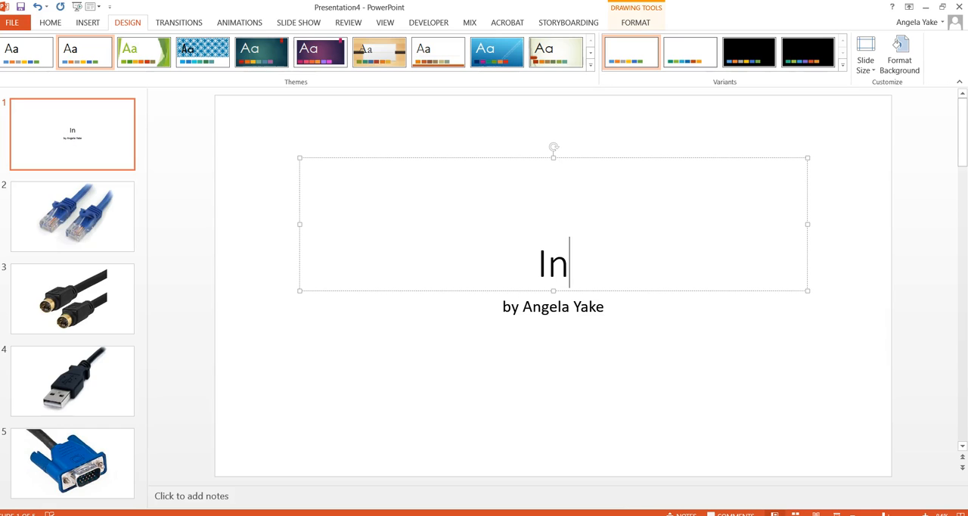
{"action": "type", "text": "put Cable"}
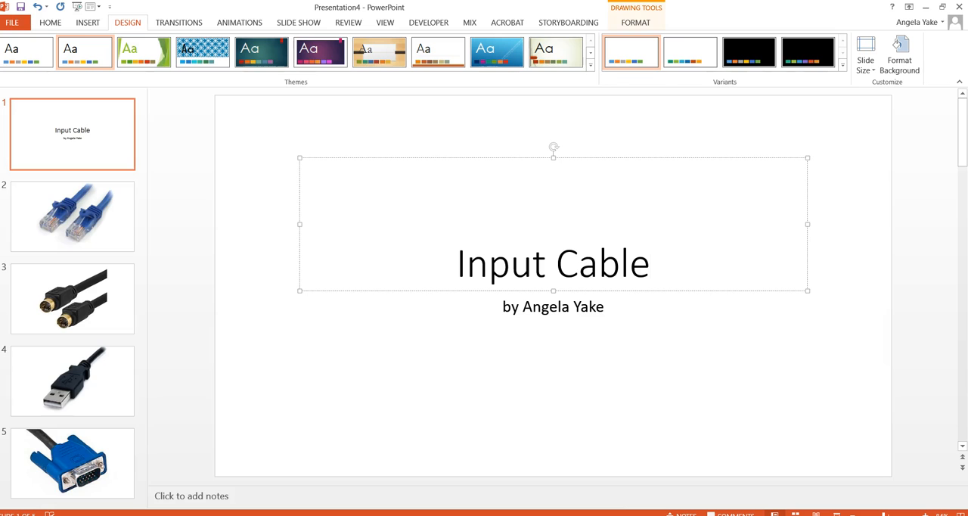
- Give slide 2 the Push transition and apply it to all slides
{"action": "left_click", "coordinate": [110, 227]}
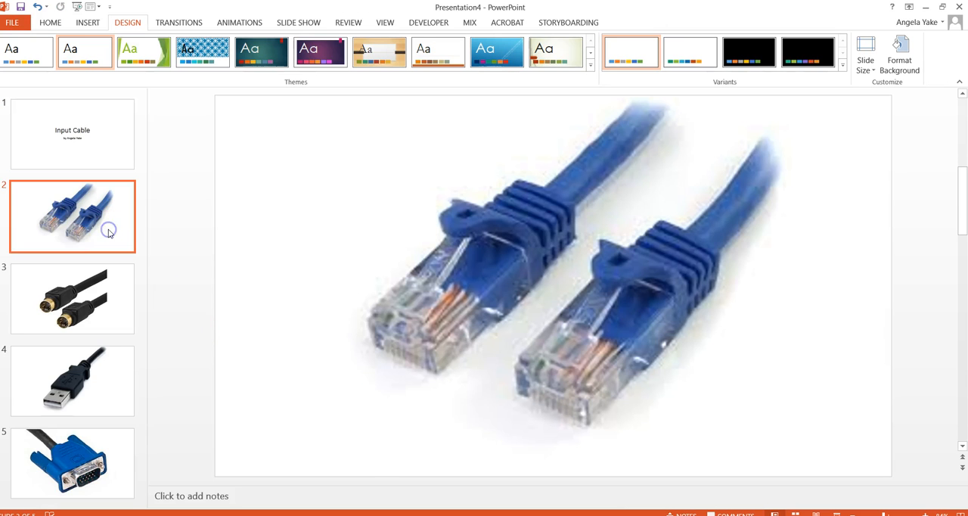
{"action": "left_click", "coordinate": [179, 24]}
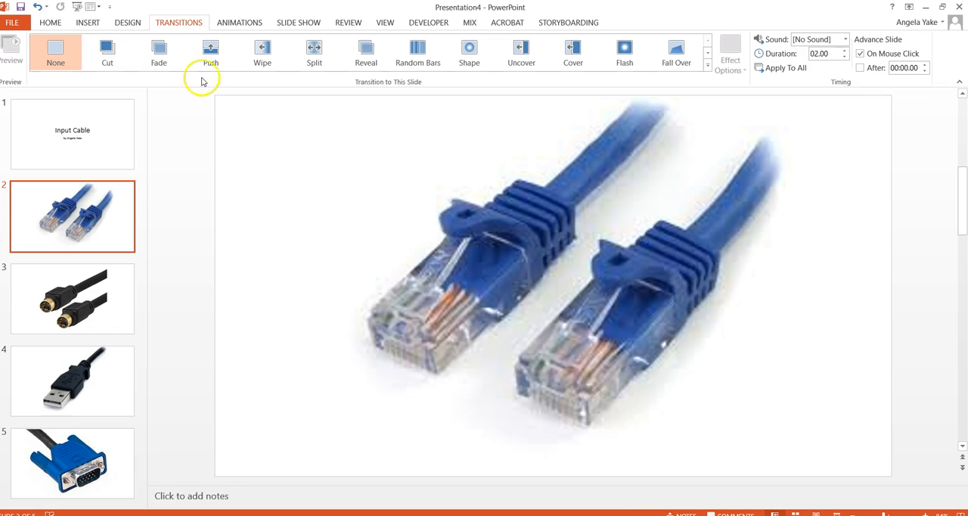
{"action": "left_click", "coordinate": [210, 50]}
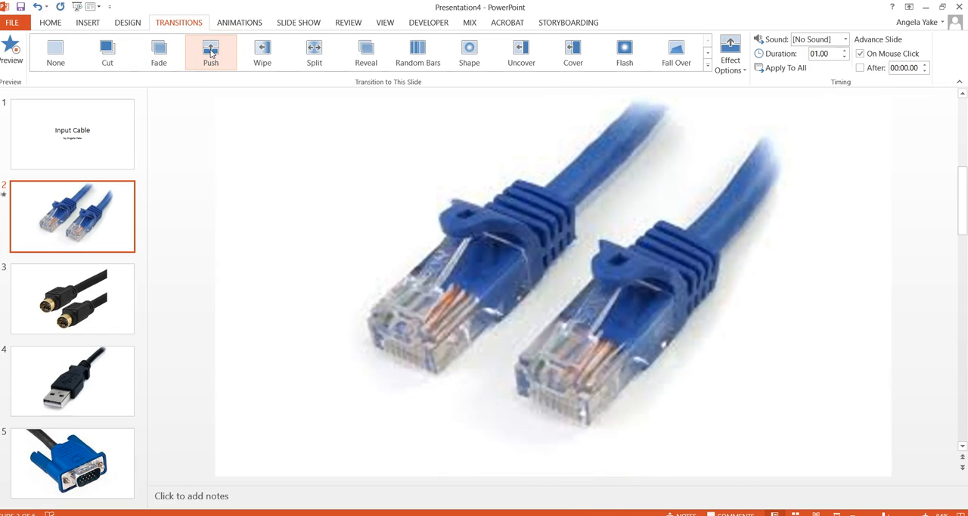
{"action": "left_click", "coordinate": [786, 67]}
- Turn off advancing slide 2 on mouse click and raise its automatic advance time by several seconds
{"action": "left_click", "coordinate": [859, 55]}
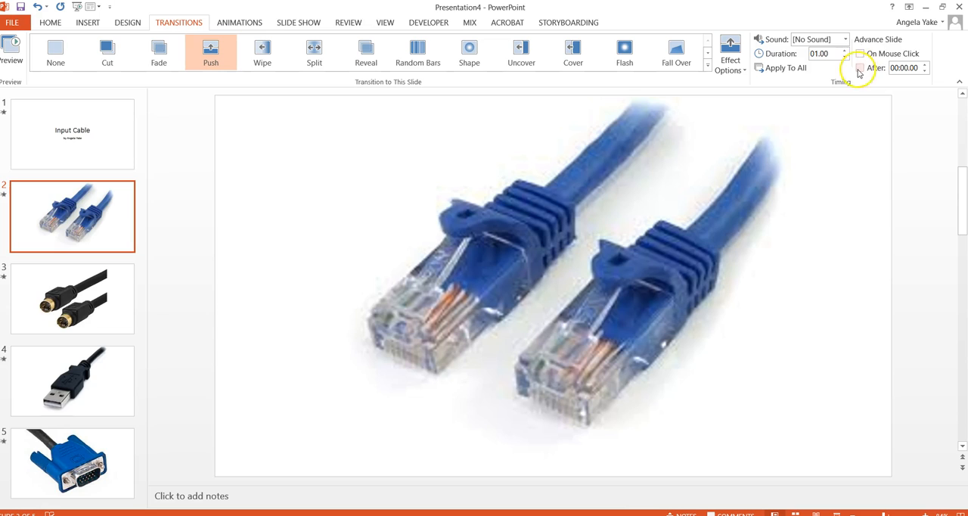
{"action": "double_click", "coordinate": [925, 66]}
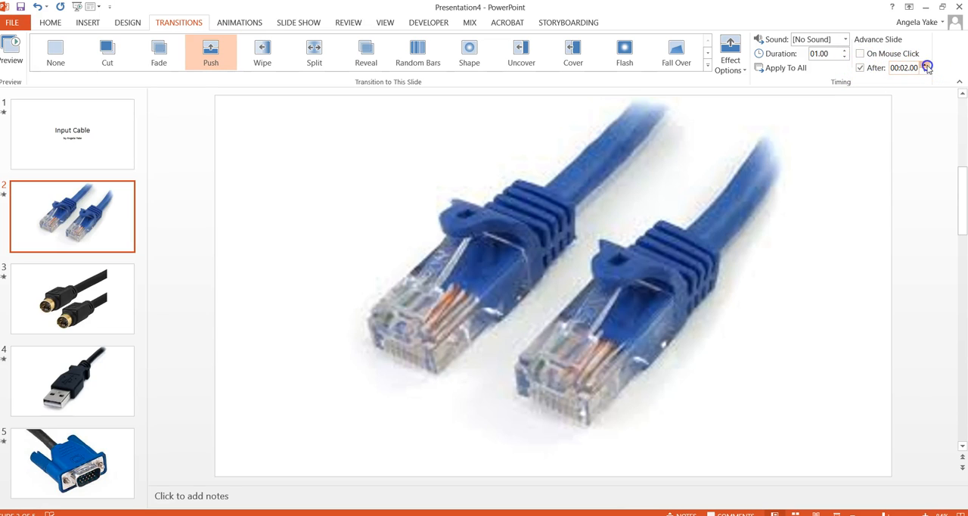
{"action": "left_click", "coordinate": [926, 66]}
{"action": "left_click", "coordinate": [925, 65]}
- Add a text box reading "Cat-5" below the cable picture near the lower right of slide 2
{"action": "left_click", "coordinate": [237, 23]}
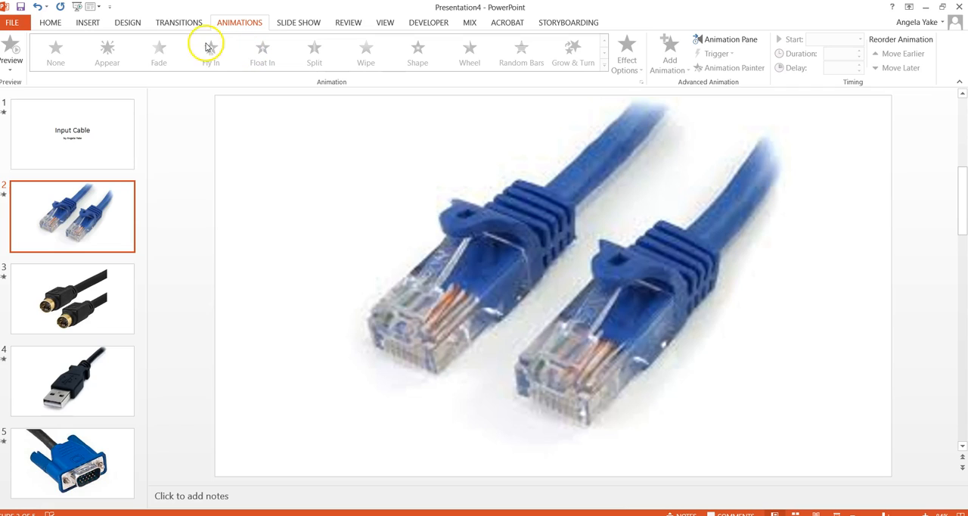
{"action": "left_click", "coordinate": [89, 22]}
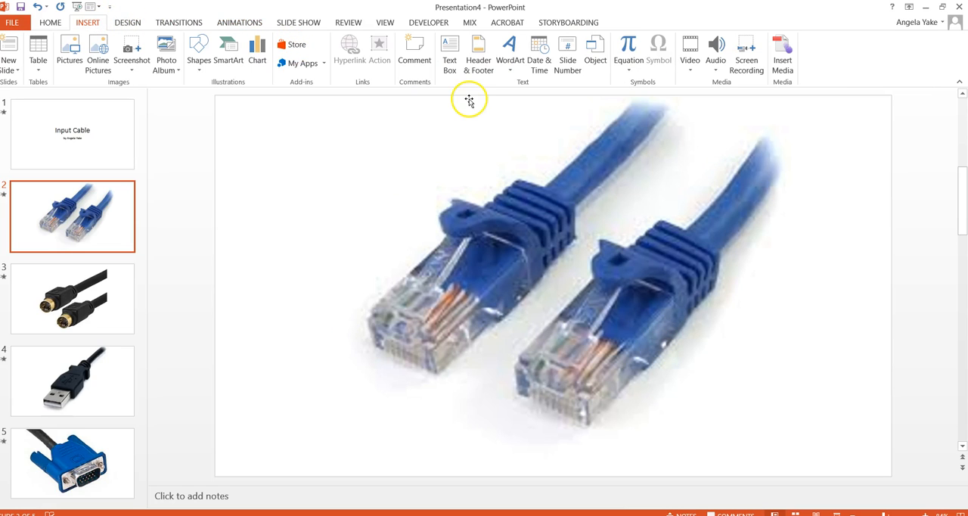
{"action": "left_click", "coordinate": [446, 56]}
{"action": "left_click", "coordinate": [671, 425]}
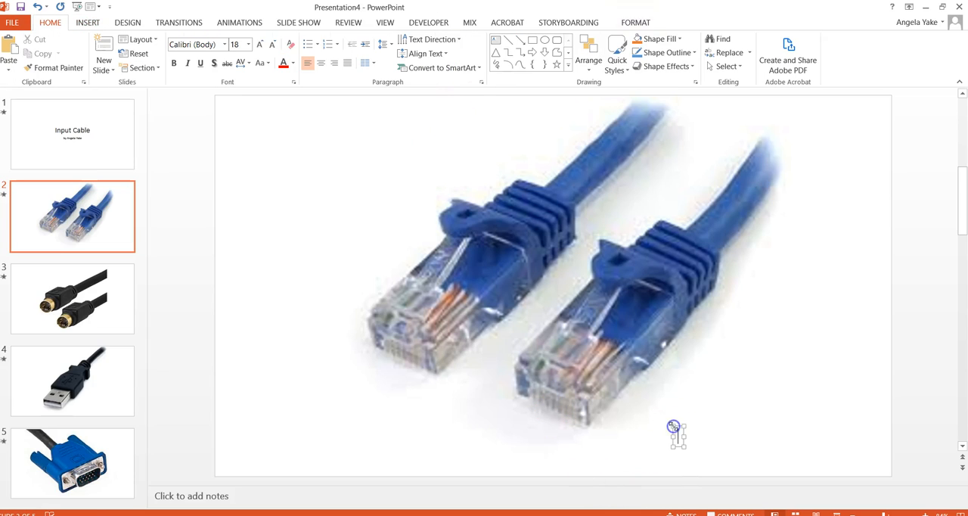
{"action": "type", "text": "Cat-5"}
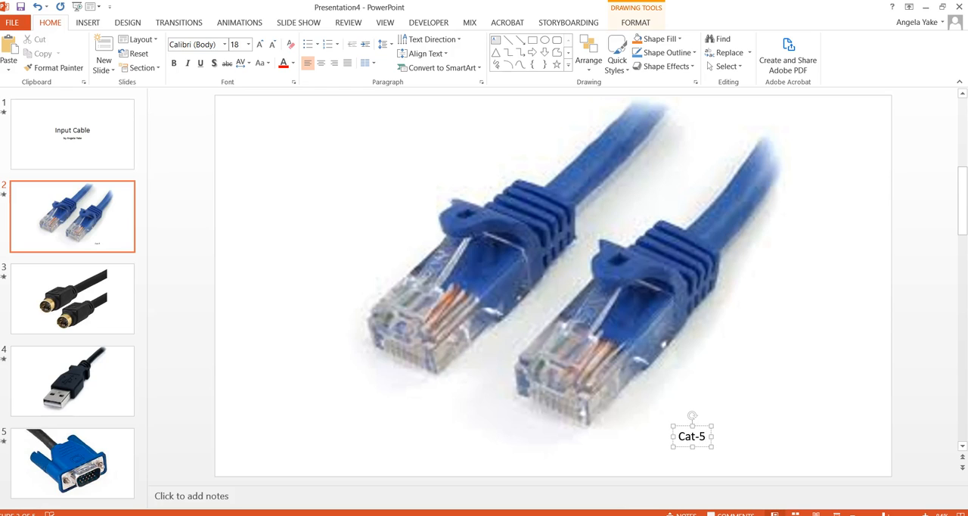
{"action": "left_click", "coordinate": [763, 452]}
- Widen the "Cat-5" text box on slide 2 and set its text to Adobe Gothic Std B at size 44
{"action": "left_click", "coordinate": [699, 437]}
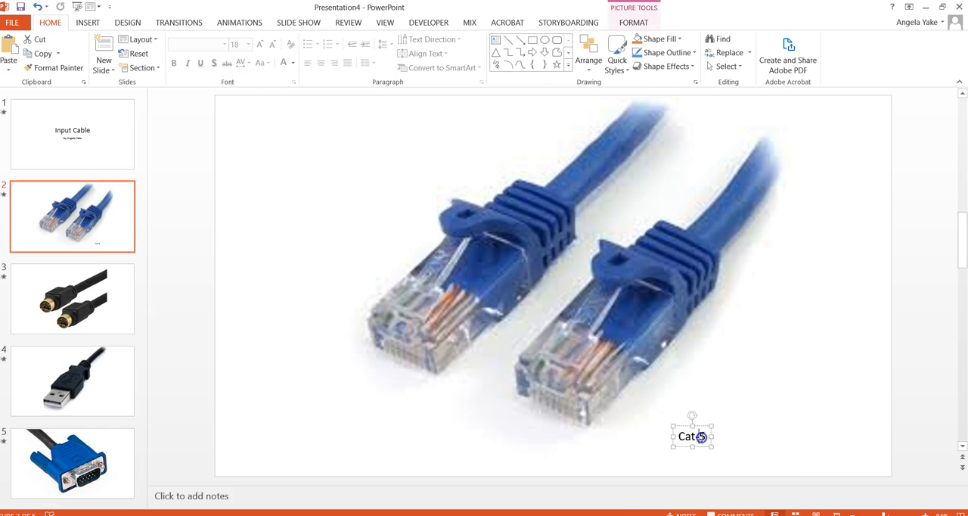
{"action": "left_click_drag", "start_coordinate": [712, 426], "coordinate": [802, 406]}
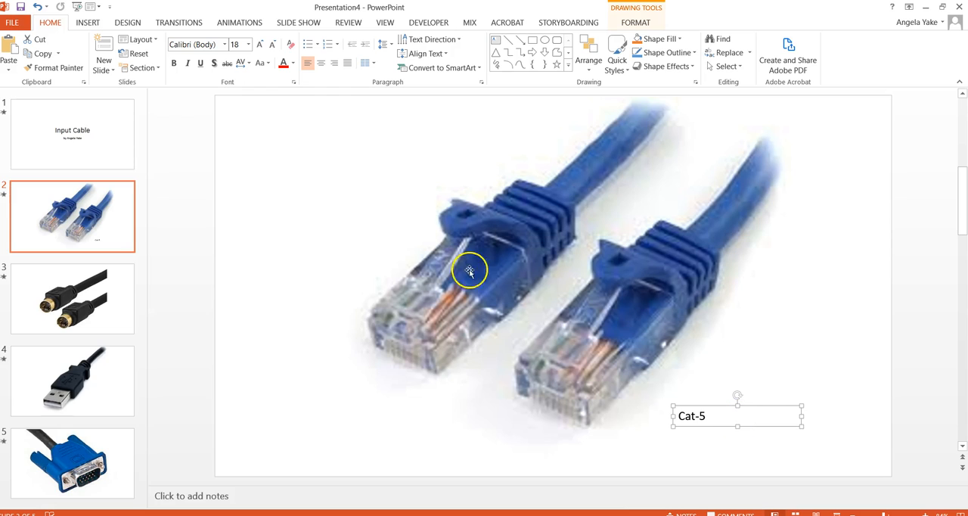
{"action": "left_click", "coordinate": [224, 44]}
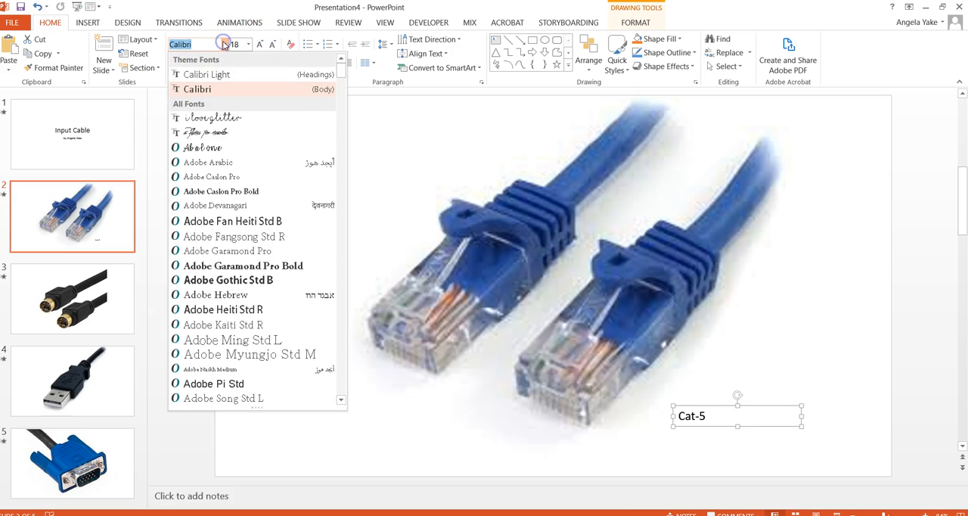
{"action": "left_click", "coordinate": [211, 280]}
{"action": "left_click", "coordinate": [261, 44]}
{"action": "left_click", "coordinate": [262, 44]}
{"action": "left_click", "coordinate": [261, 43]}
{"action": "left_click", "coordinate": [262, 44]}
{"action": "left_click", "coordinate": [261, 44]}
{"action": "left_click", "coordinate": [261, 44]}
{"action": "left_click", "coordinate": [262, 44]}
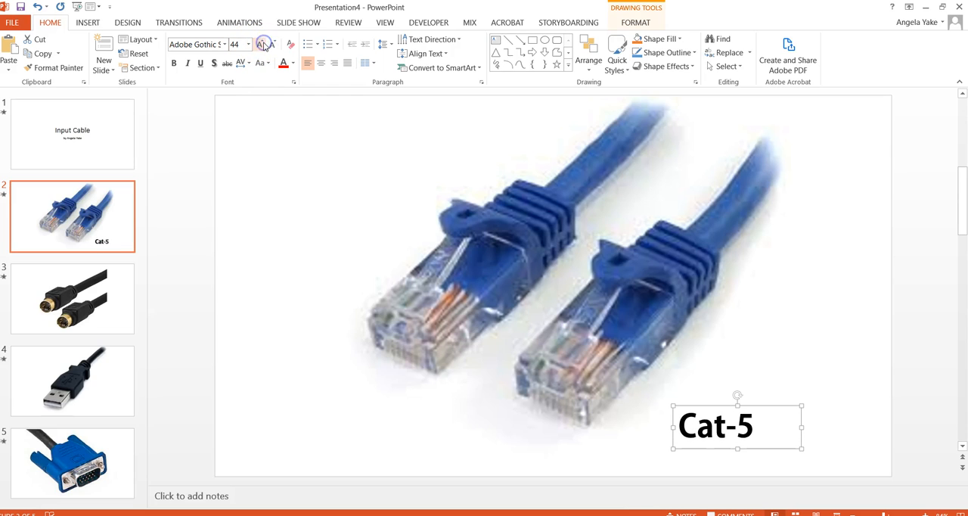
- Give the "Cat-5" text box the Appear animation with a delay of 2 seconds
{"action": "left_click", "coordinate": [256, 23]}
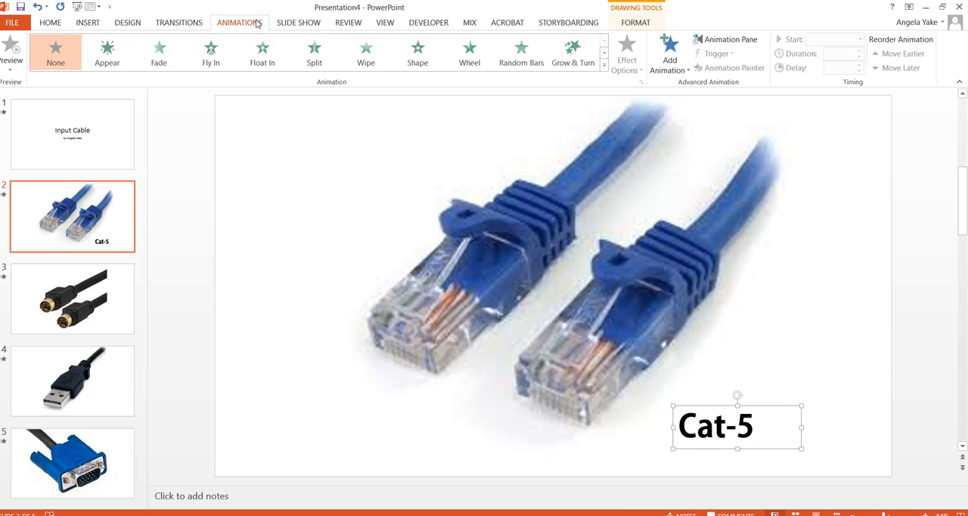
{"action": "left_click", "coordinate": [112, 56]}
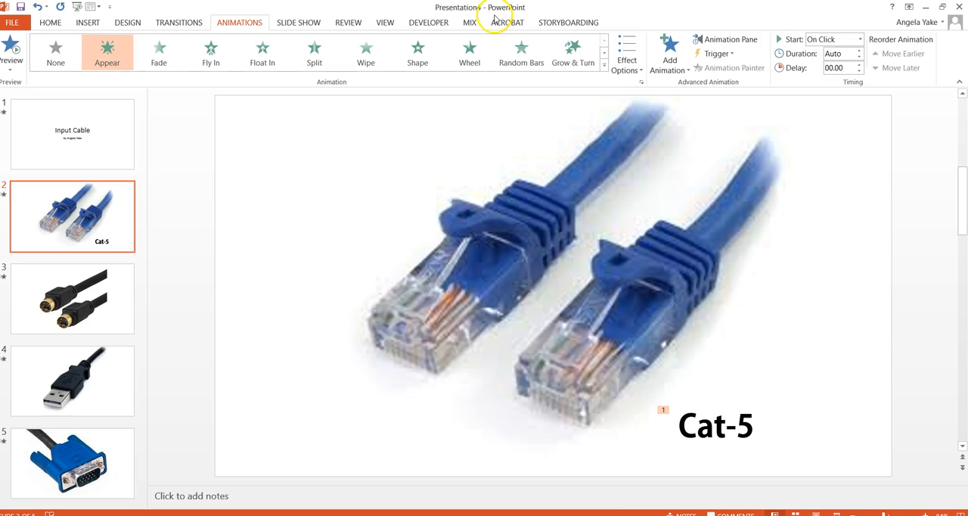
{"action": "left_click", "coordinate": [859, 65]}
{"action": "left_click", "coordinate": [860, 65]}
- Play the slide show starting from the title slide
{"action": "left_click", "coordinate": [103, 140]}
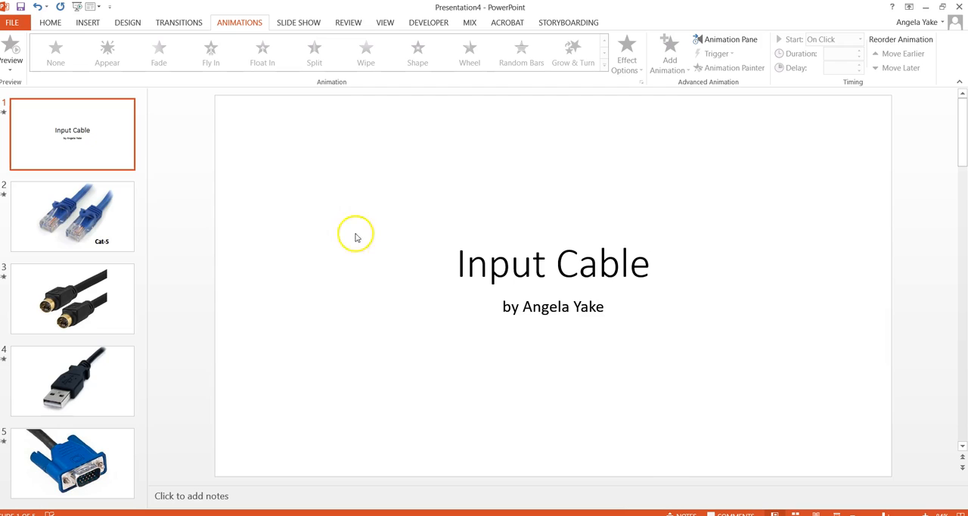
{"action": "left_click", "coordinate": [836, 514]}
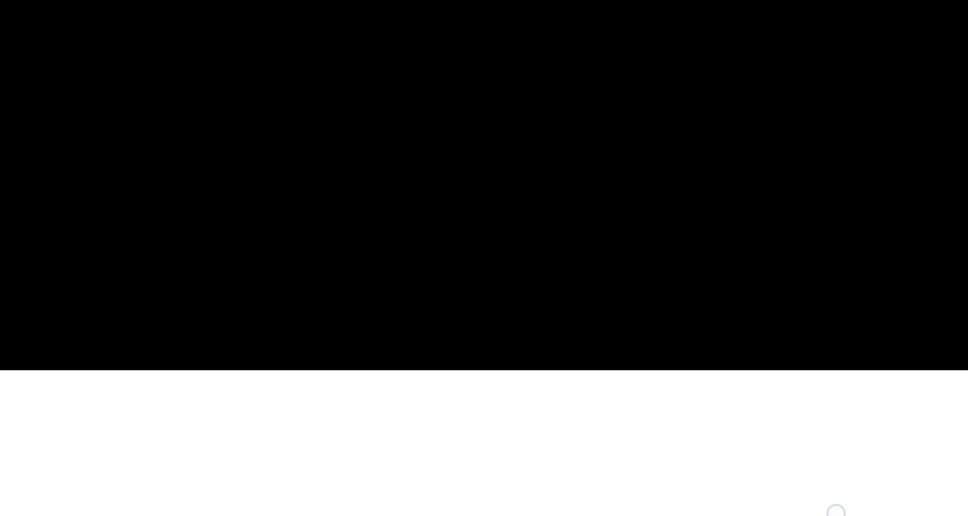